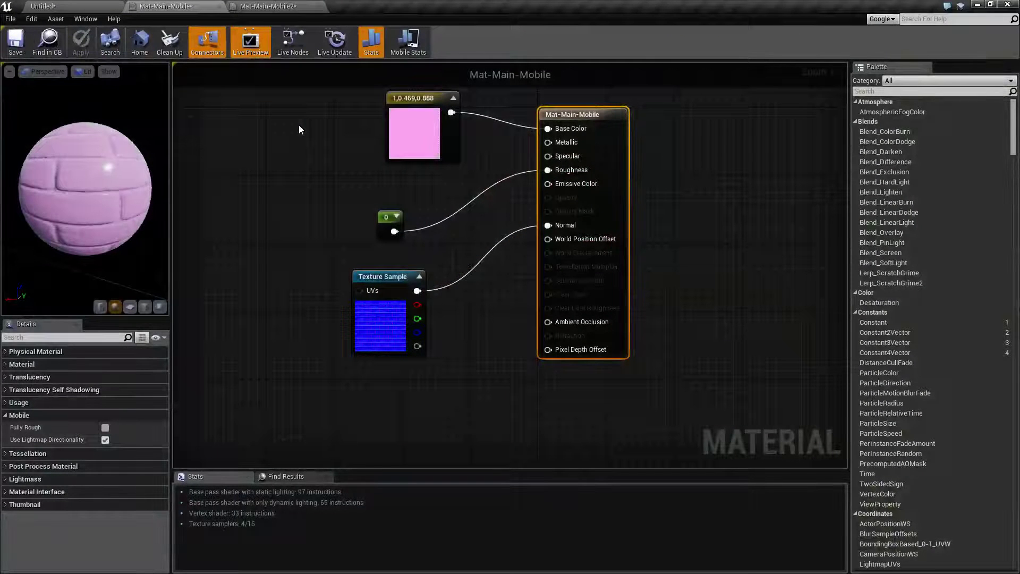
# - Check the Mobile settings of Mat-Main-Mobile, and select the Cube2 wall in the level
pyautogui.moveTo(312, 166); pyautogui.dragTo(342, 195, button='right')
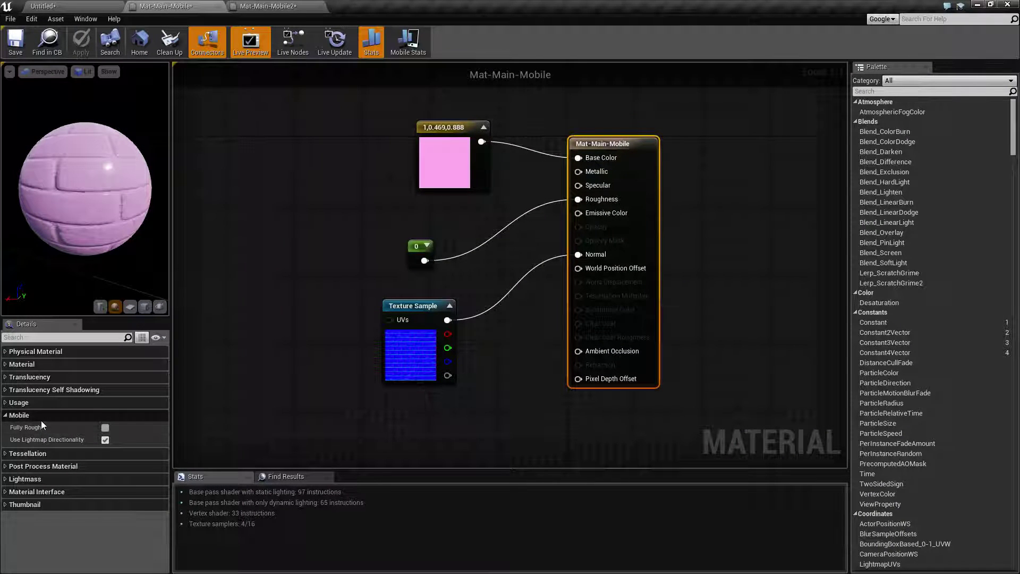
pyautogui.moveTo(40, 425)
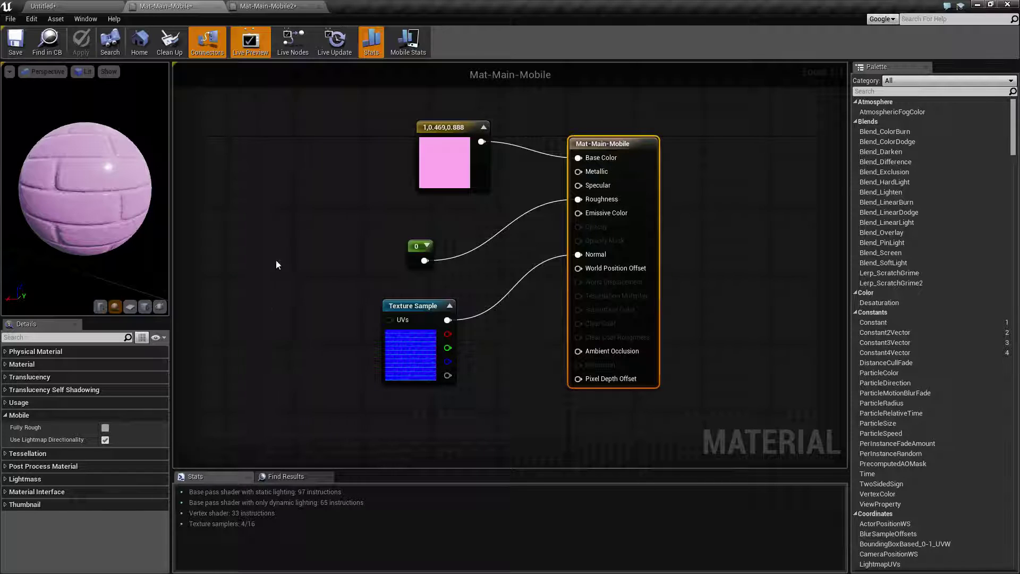
pyautogui.click(104, 5)
pyautogui.moveTo(620, 282); pyautogui.dragTo(613, 261, button='right')
pyautogui.click(463, 243)
pyautogui.click(554, 243)
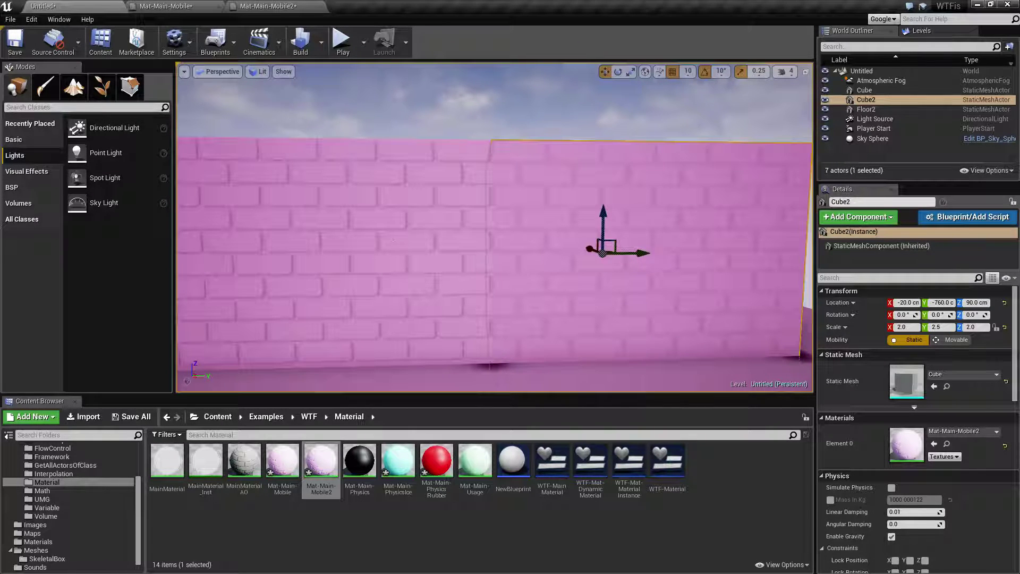
# - Focus on the Cube wall and inspect the reflections on its brick surface at close range
pyautogui.click(394, 239)
pyautogui.press('f')
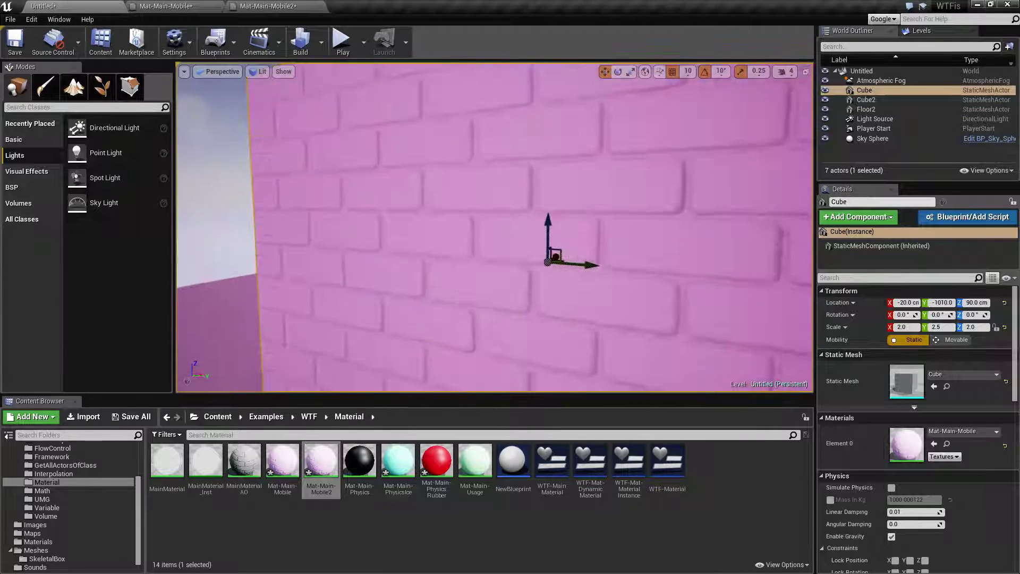
pyautogui.moveTo(494, 227); pyautogui.dragTo(340, 228, button='right')
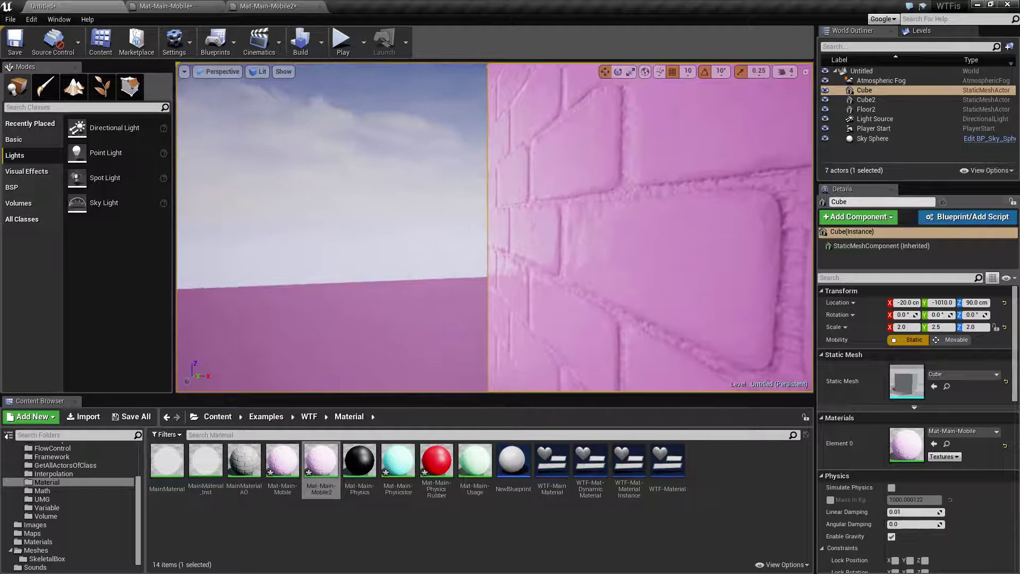
pyautogui.moveTo(419, 228); pyautogui.dragTo(515, 109, button='right')
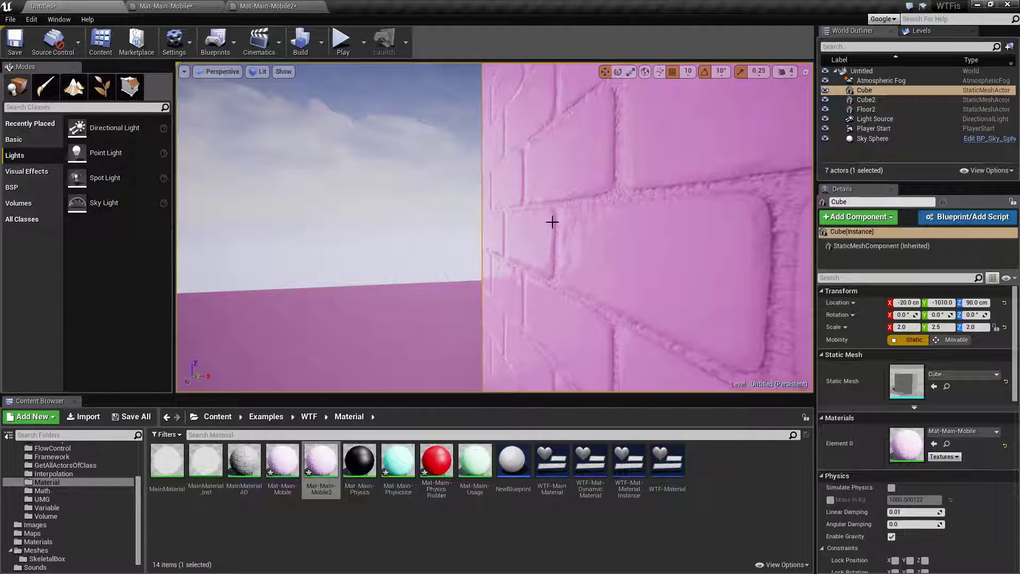
pyautogui.press('f')
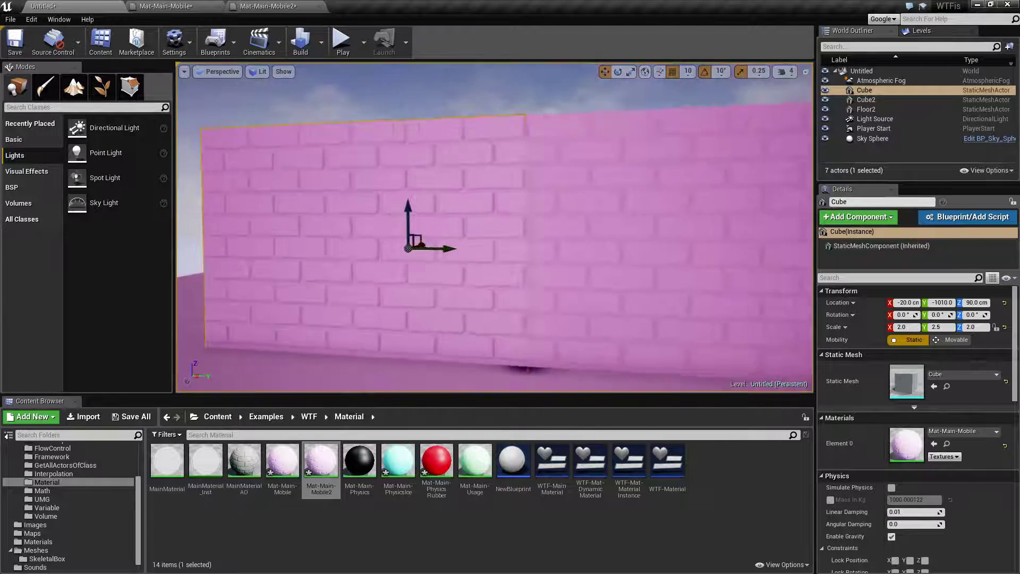
pyautogui.moveTo(494, 228); pyautogui.dragTo(414, 227, button='right')
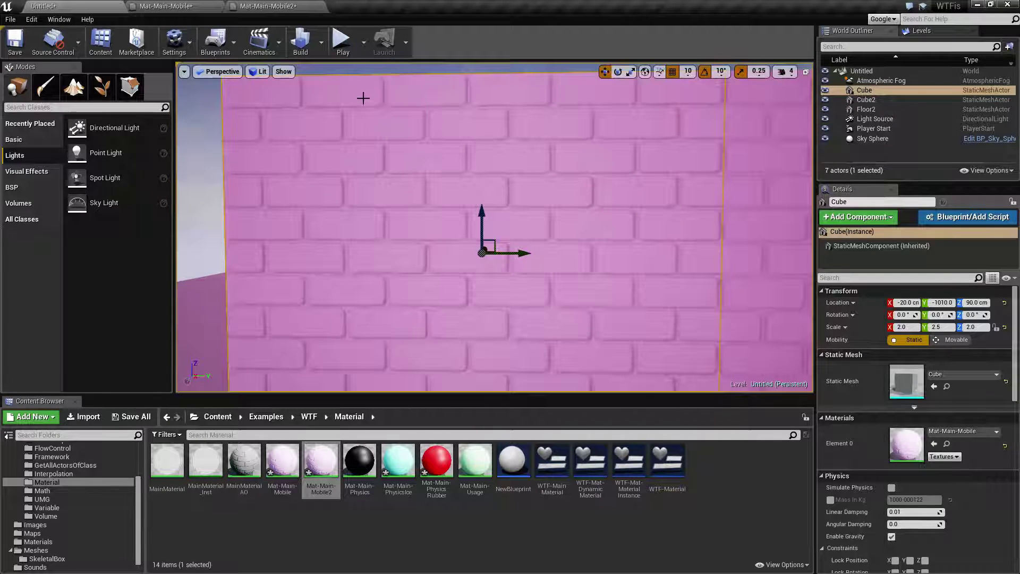
# - Compare the brick shading on both sides of the seam between the Cube and Cube2 walls
pyautogui.press('d')
pyautogui.moveTo(507, 270); pyautogui.dragTo(529, 267, button='right')
pyautogui.press('w')
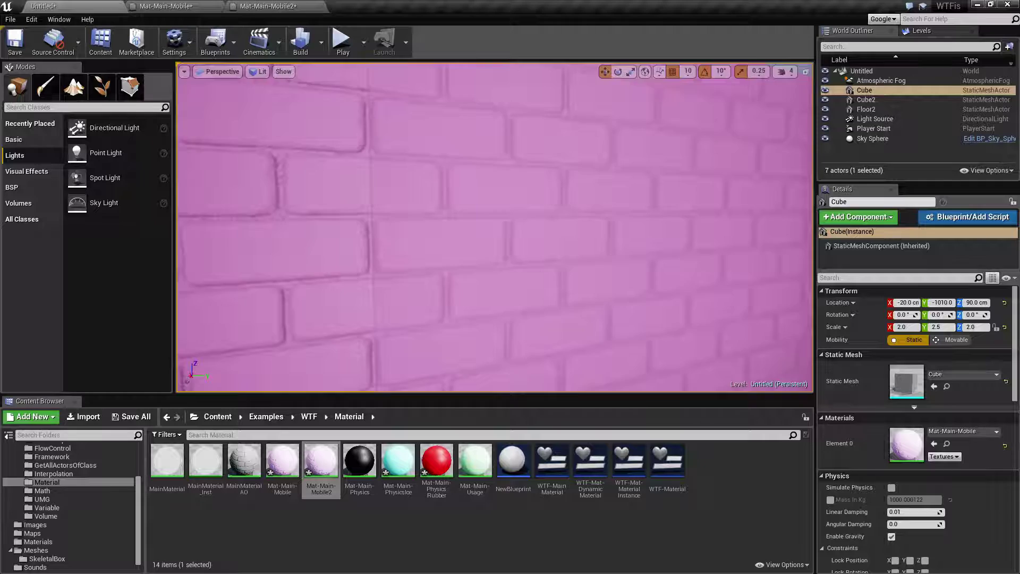
pyautogui.press('s')
pyautogui.moveTo(629, 194); pyautogui.dragTo(520, 189, button='right')
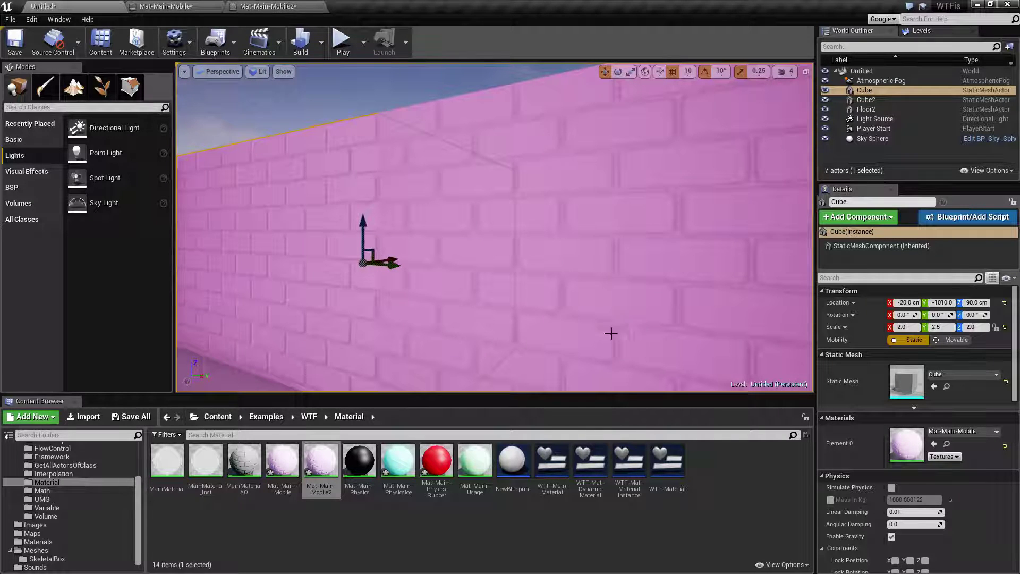
pyautogui.moveTo(601, 193)
pyautogui.mouseDown(button='right')
pyautogui.moveTo(648, 196)
pyautogui.moveTo(505, 186)
pyautogui.moveTo(584, 202)
pyautogui.mouseUp(button='right')
# - Compare the Mobile settings of Mat-Main-Mobile and Mat-Main-Mobile2, widening the property name column to read them in full
pyautogui.click(180, 6)
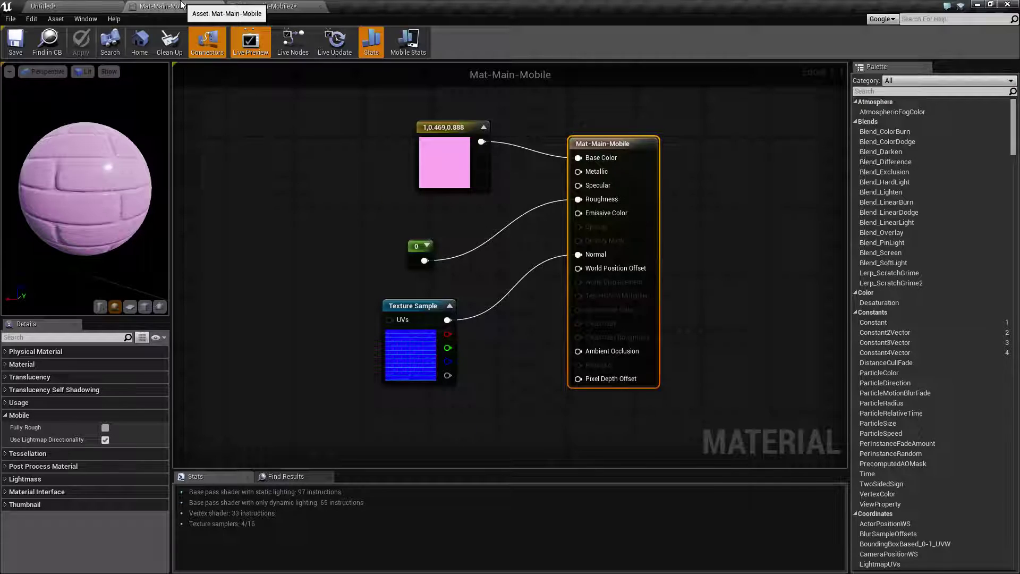
pyautogui.click(265, 5)
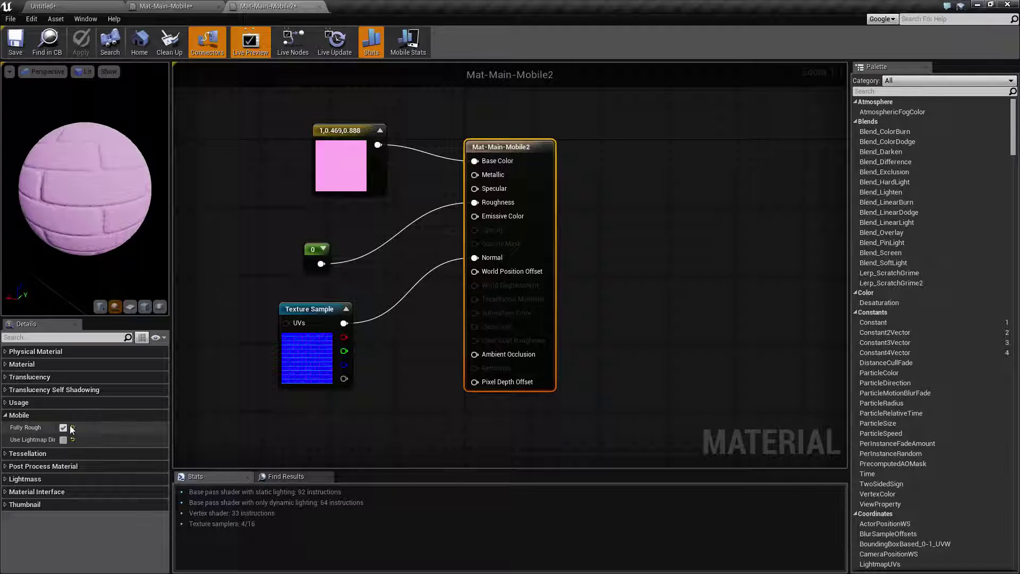
pyautogui.moveTo(57, 430); pyautogui.dragTo(95, 437)
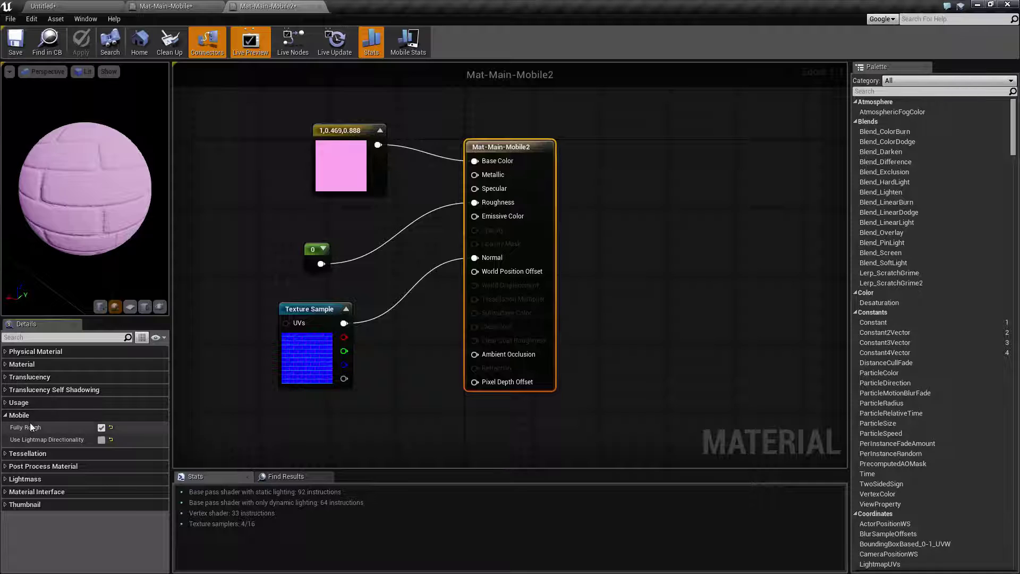
pyautogui.moveTo(35, 430)
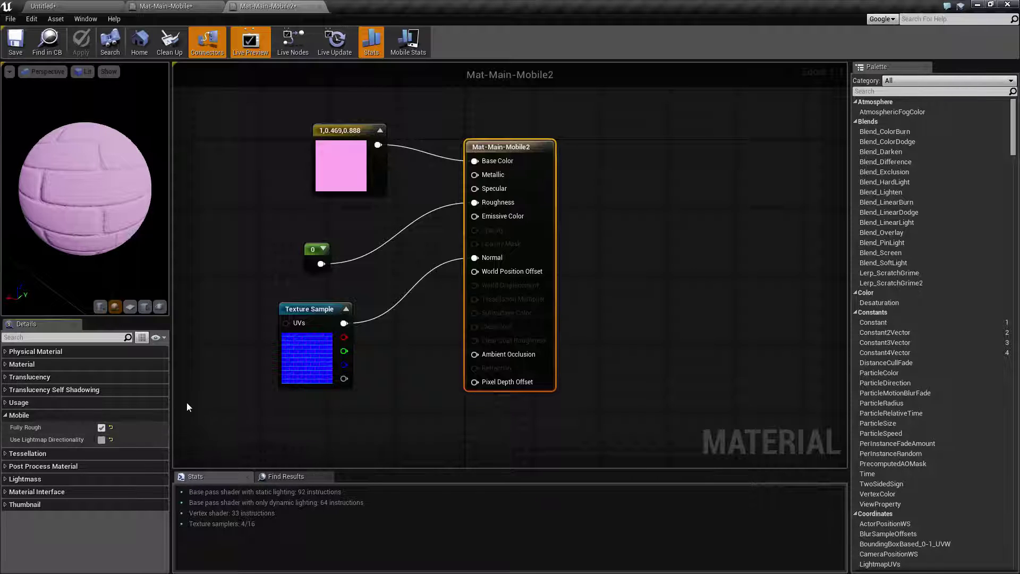
pyautogui.moveTo(99, 430)
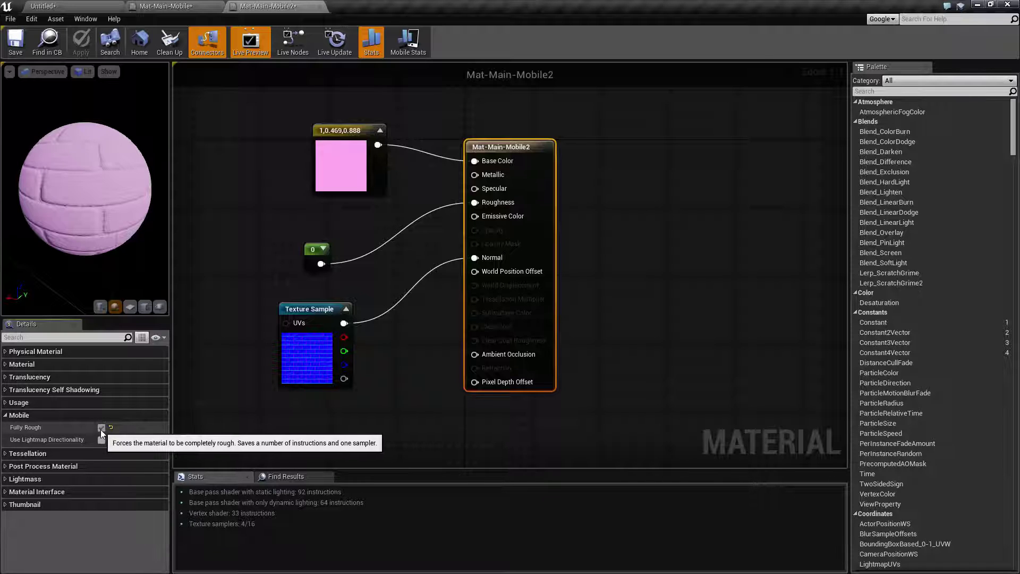
# - Read the description of Use Lightmap Directionality in Mat-Main-Mobile2, and compare the two materials on the walls in the level
pyautogui.click(91, 7)
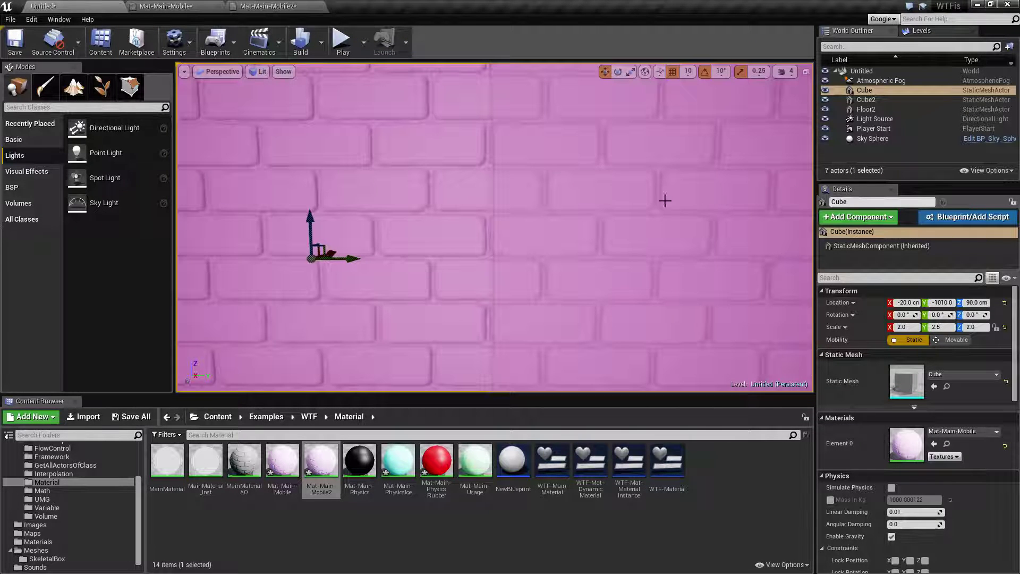
pyautogui.moveTo(620, 289); pyautogui.dragTo(606, 285, button='right')
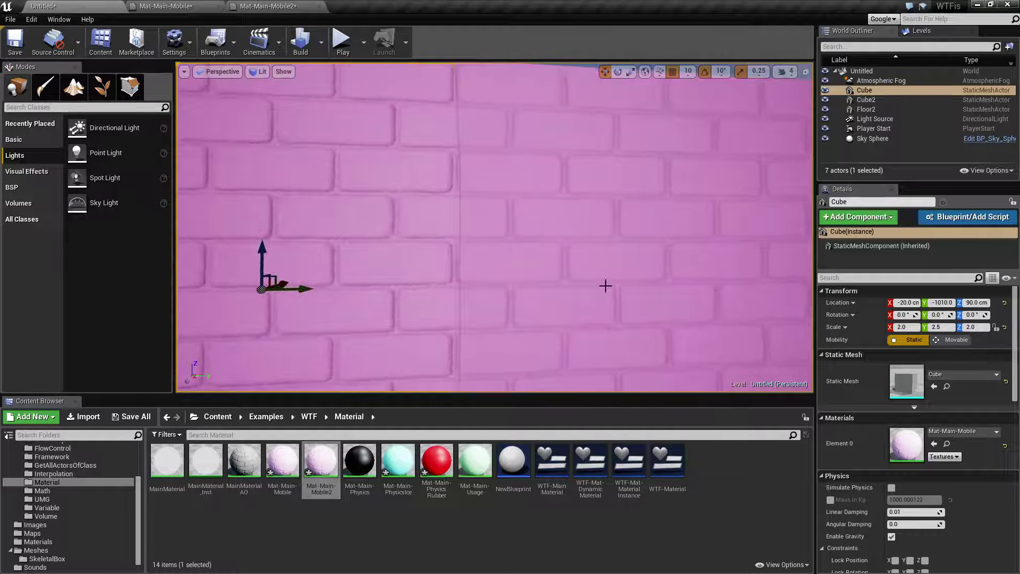
pyautogui.click(262, 7)
pyautogui.moveTo(76, 440)
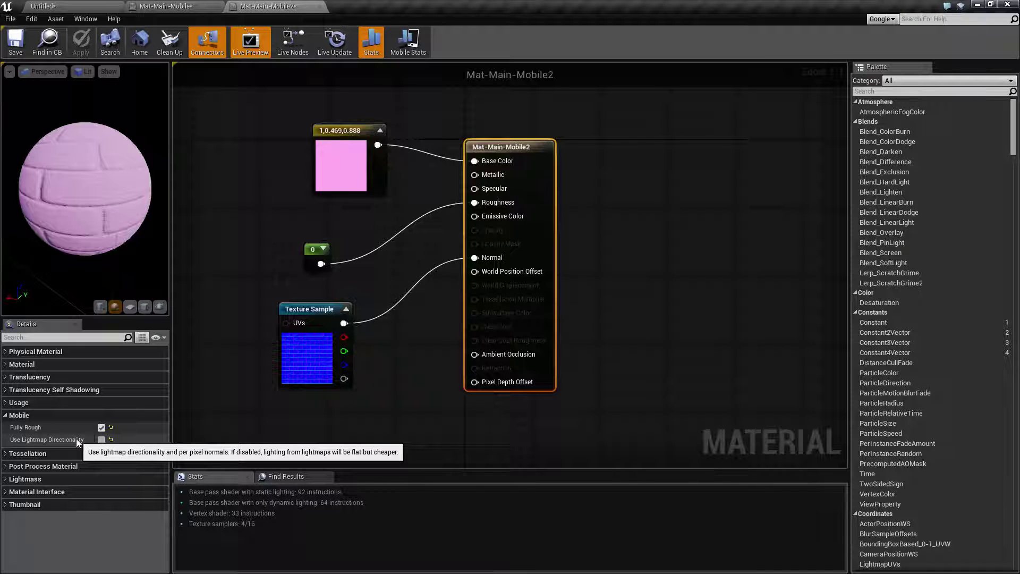
pyautogui.click(165, 6)
pyautogui.click(83, 7)
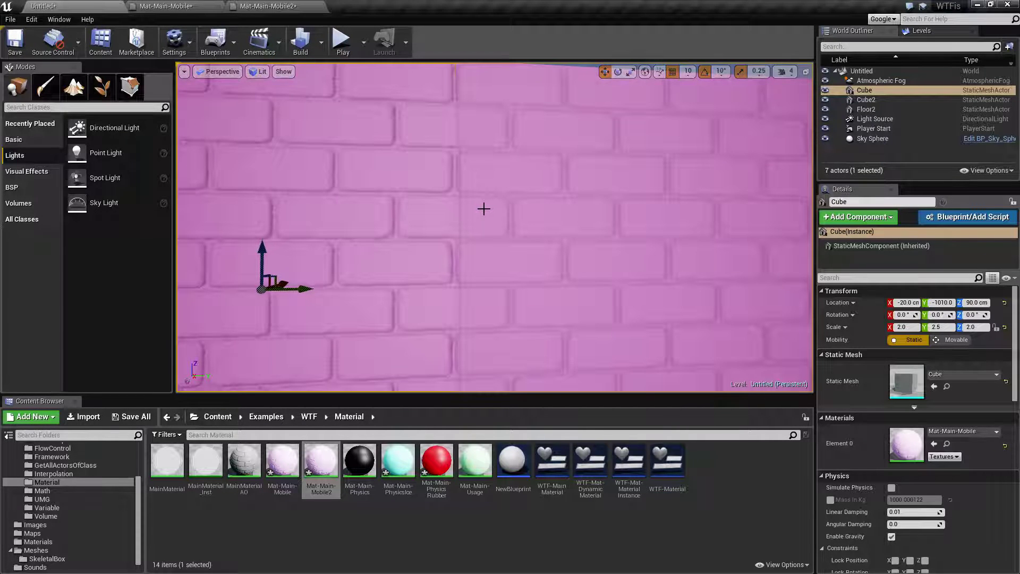
pyautogui.moveTo(537, 212); pyautogui.dragTo(405, 182, button='right')
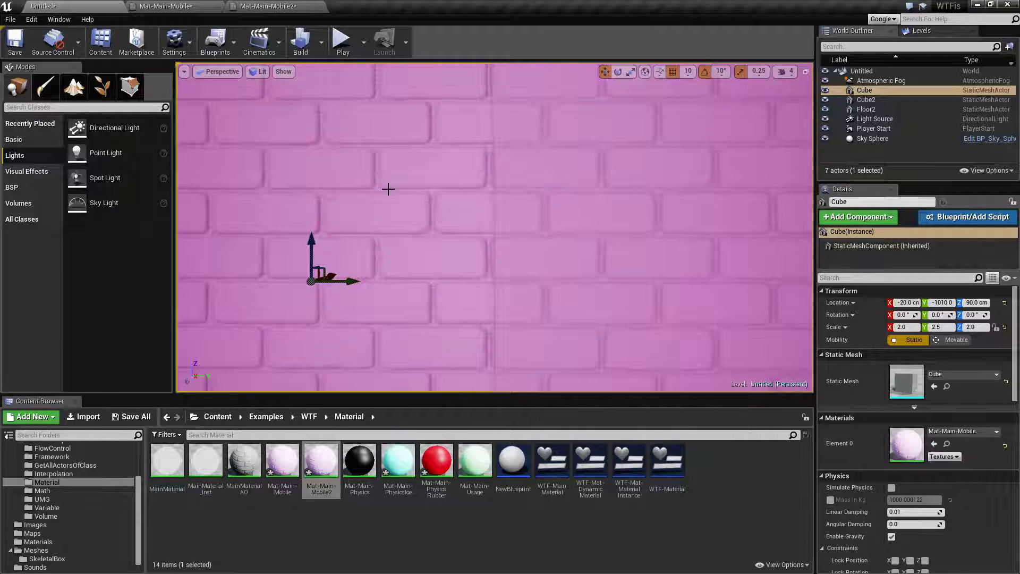
pyautogui.moveTo(654, 228); pyautogui.dragTo(697, 228, button='right')
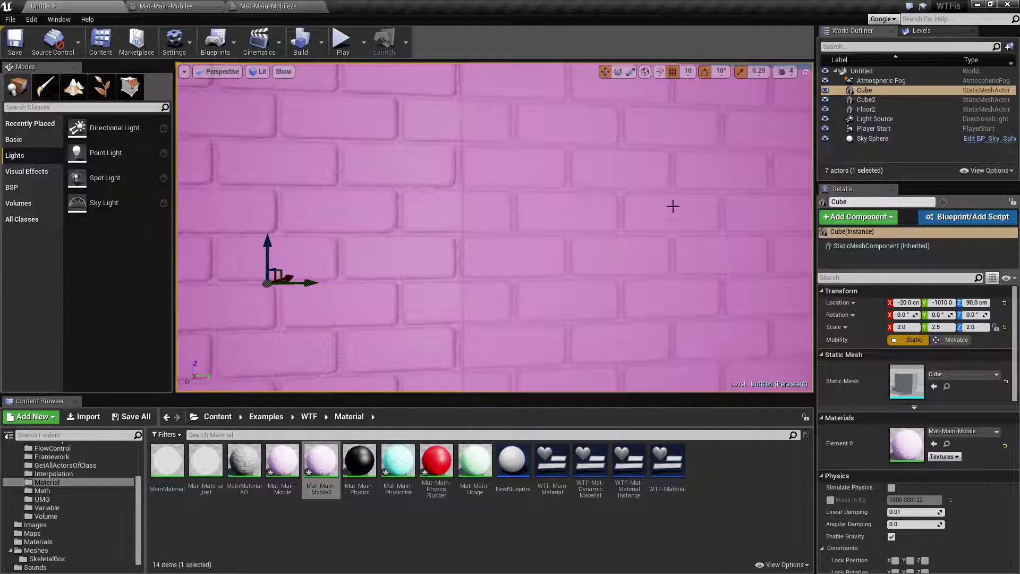
# - Enable Use Lightmap Directionality in Mat-Main-Mobile2, apply the change, and return to the level
pyautogui.click(252, 5)
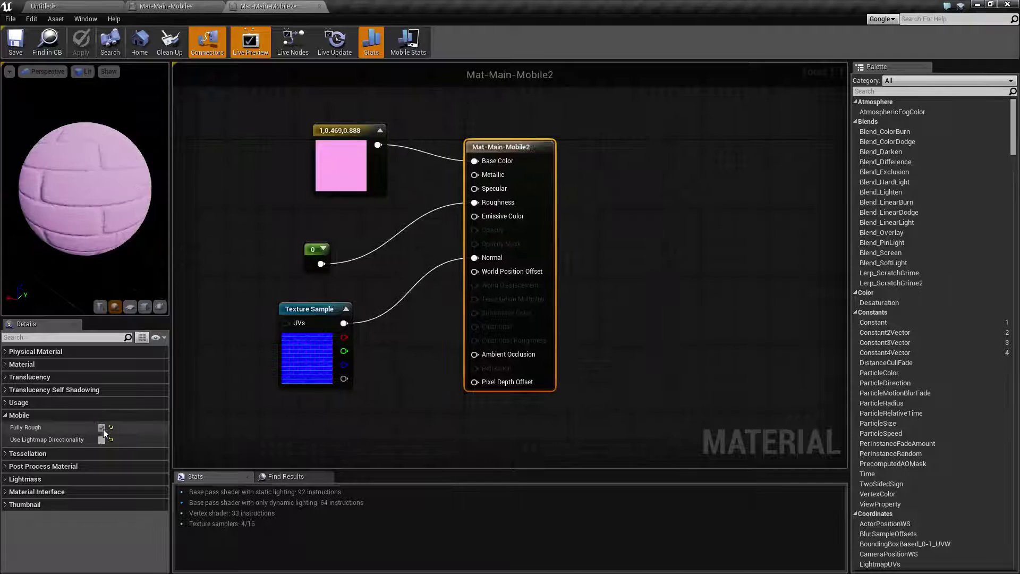
pyautogui.click(103, 440)
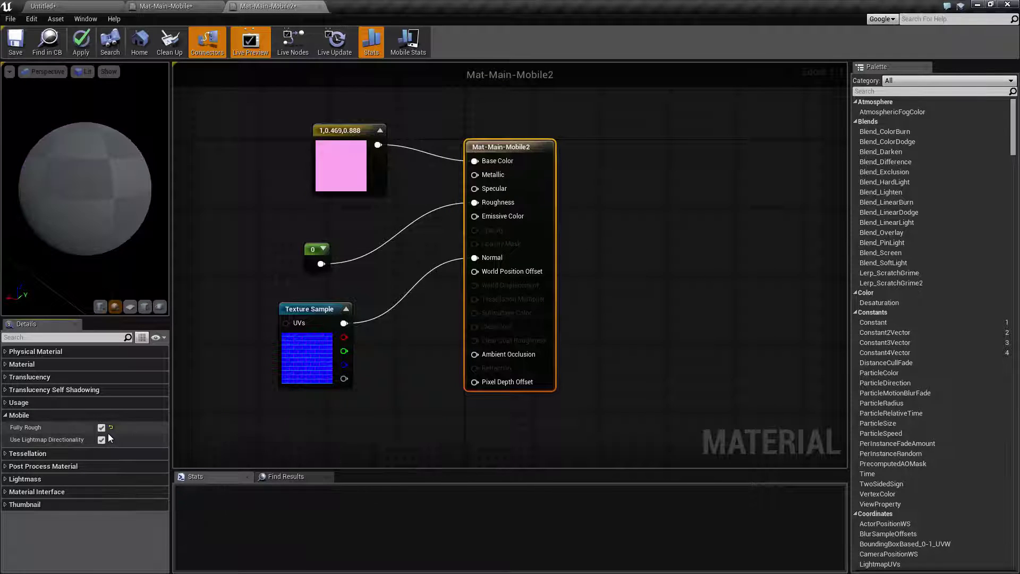
pyautogui.click(81, 42)
pyautogui.click(65, 5)
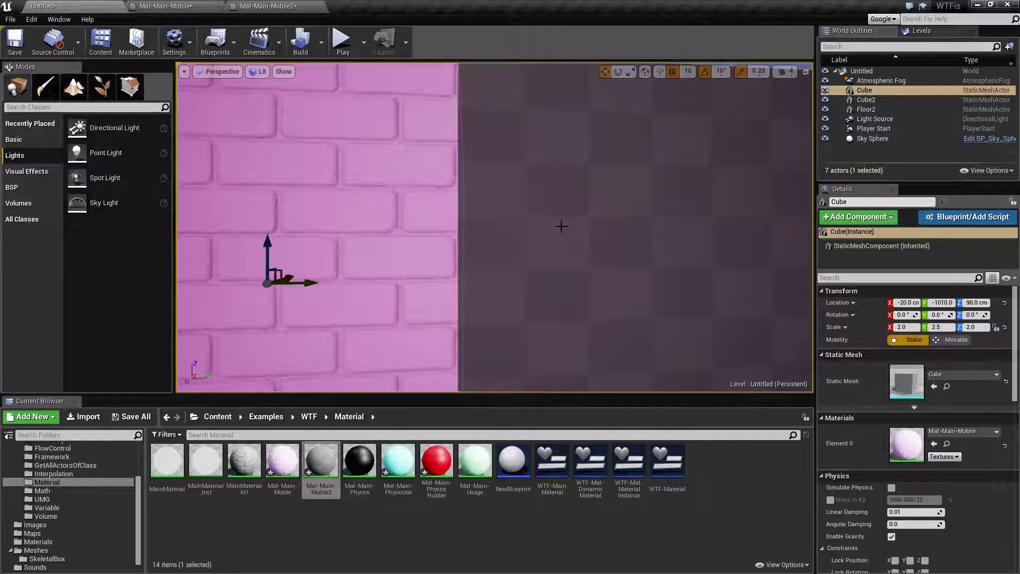
# - Review the wall with the recompiled Mat-Main-Mobile2, and build the level's lighting
pyautogui.moveTo(561, 226); pyautogui.dragTo(582, 241, button='right')
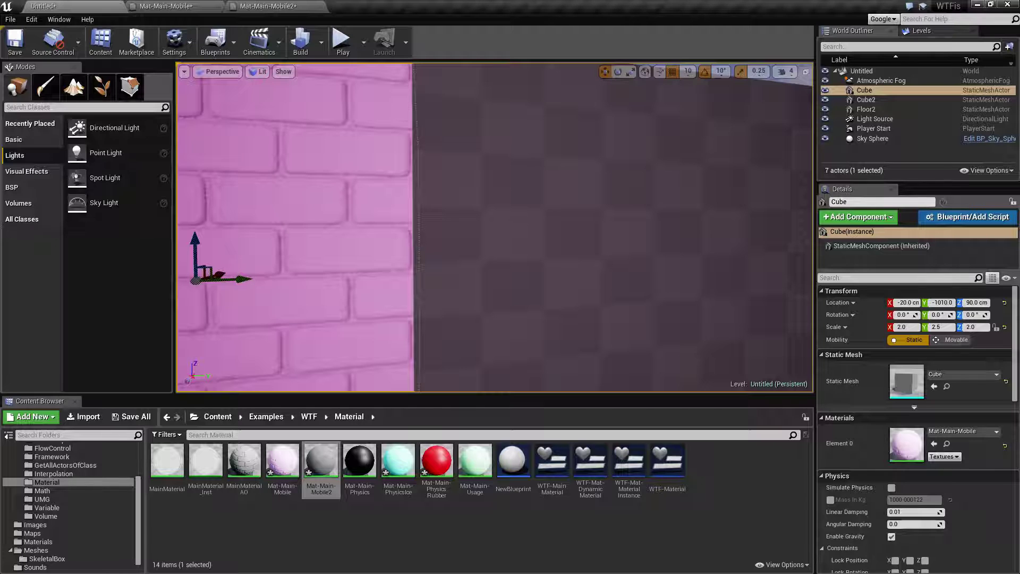
pyautogui.moveTo(582, 241)
pyautogui.mouseDown(button='right')
pyautogui.moveTo(617, 242)
pyautogui.moveTo(582, 245)
pyautogui.mouseUp(button='right')
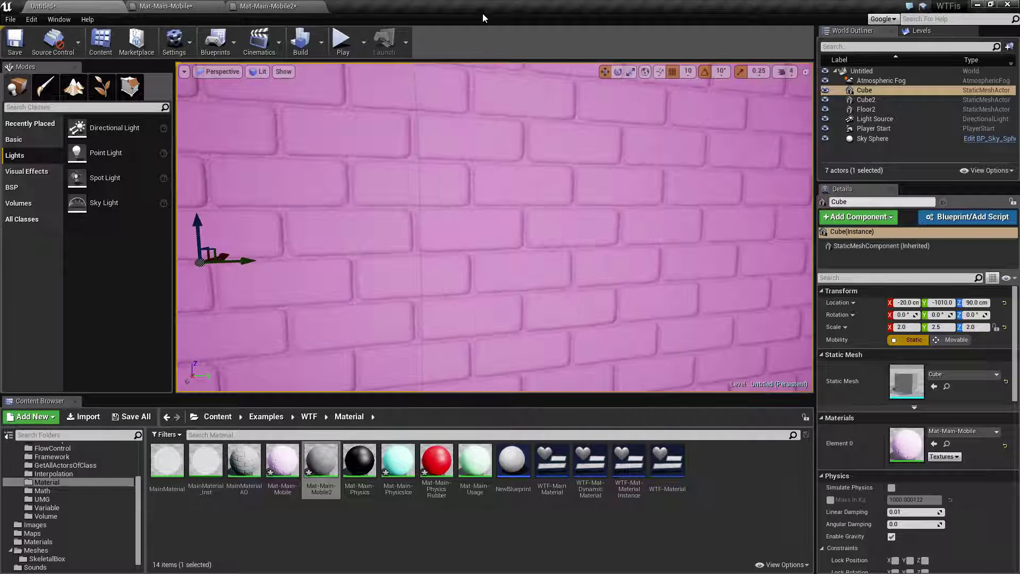
pyautogui.moveTo(615, 255); pyautogui.dragTo(598, 249, button='right')
pyautogui.moveTo(484, 194); pyautogui.dragTo(556, 169, button='right')
pyautogui.click(301, 42)
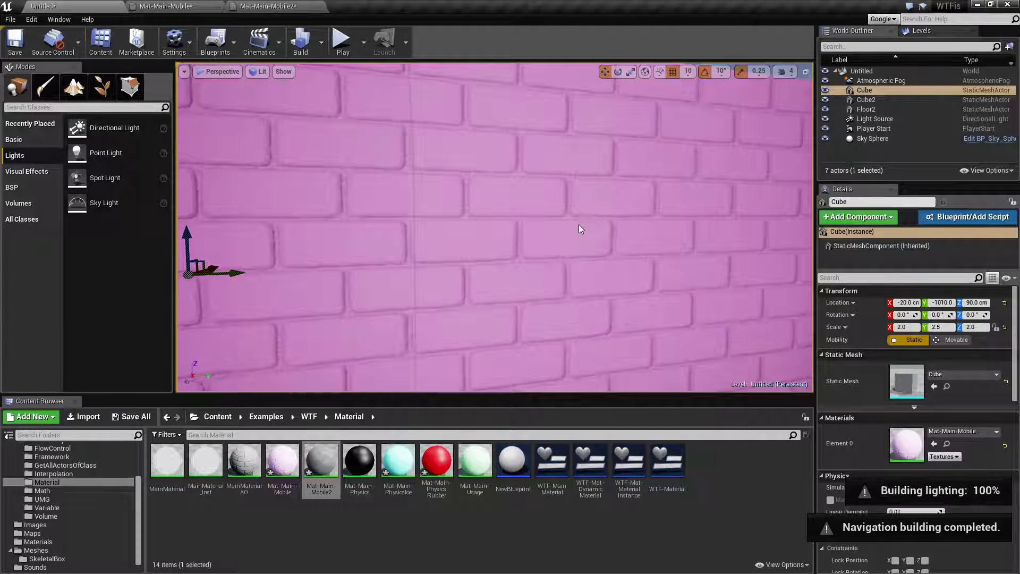
# - Inspect the relit brick walls from a grazing angle and from the front with nothing selected
pyautogui.moveTo(582, 274); pyautogui.dragTo(621, 279, button='right')
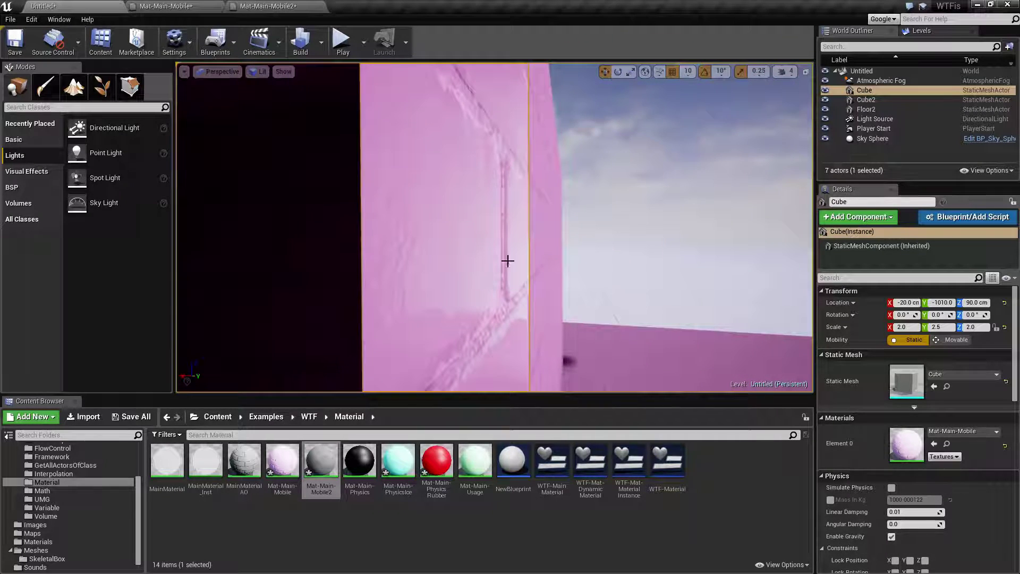
pyautogui.moveTo(557, 264); pyautogui.dragTo(574, 274, button='right')
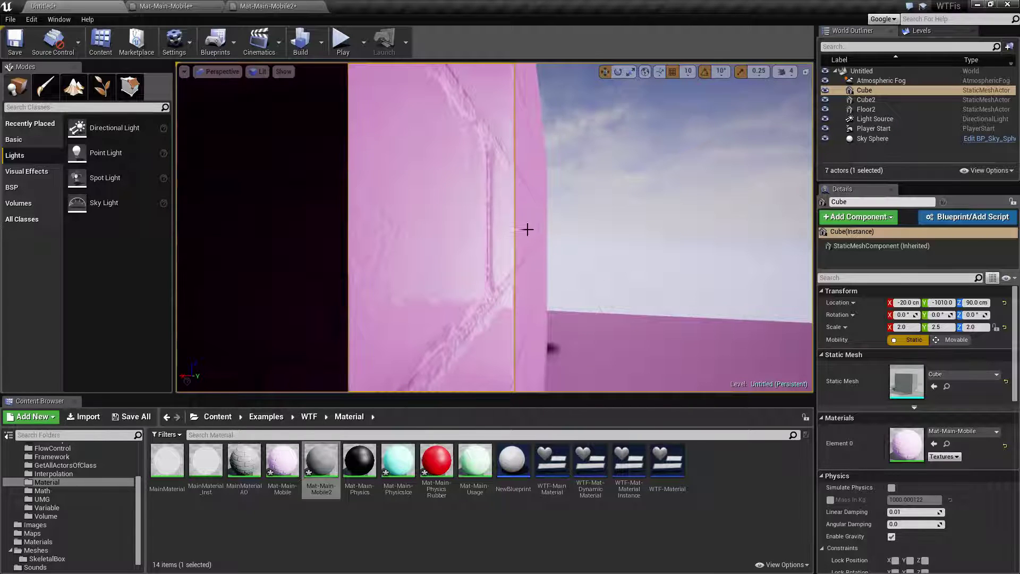
pyautogui.moveTo(547, 215); pyautogui.dragTo(594, 210, button='right')
pyautogui.press('Escape')
pyautogui.moveTo(594, 251); pyautogui.dragTo(585, 253, button='right')
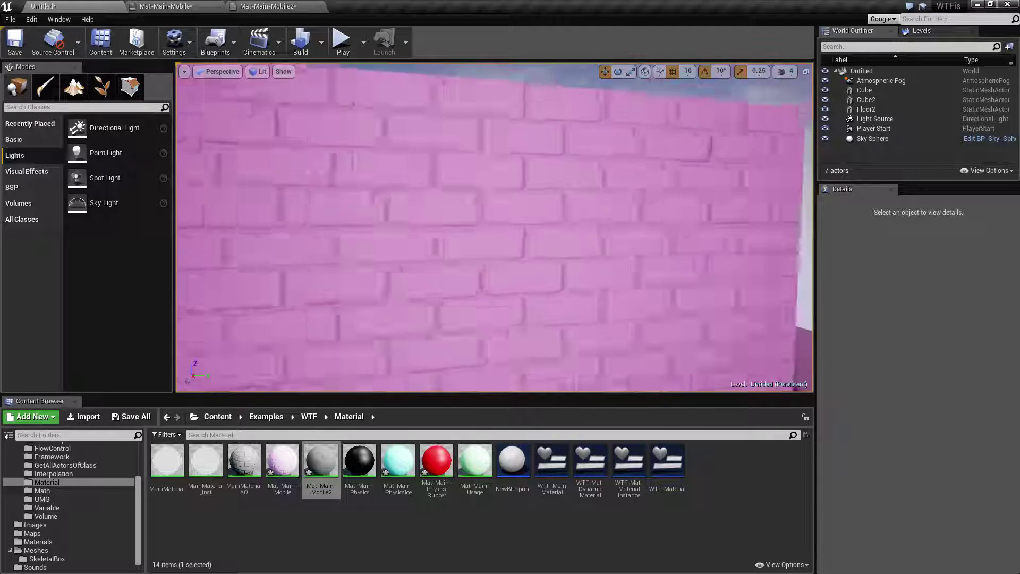
# - Disable Use Lightmap Directionality in Mat-Main-Mobile2, apply the change, and go back to the level
pyautogui.doubleClick(321, 462)
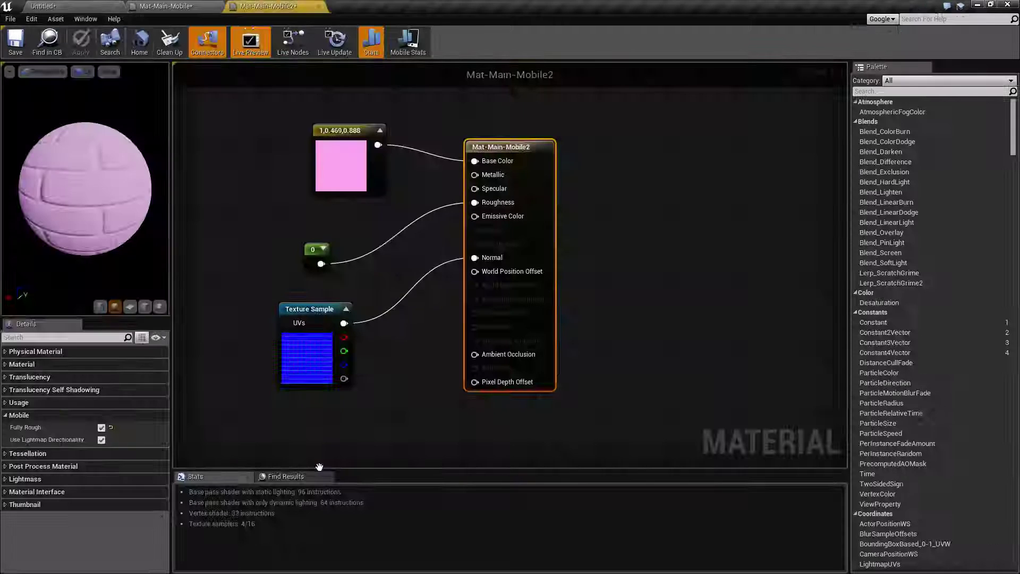
pyautogui.click(101, 440)
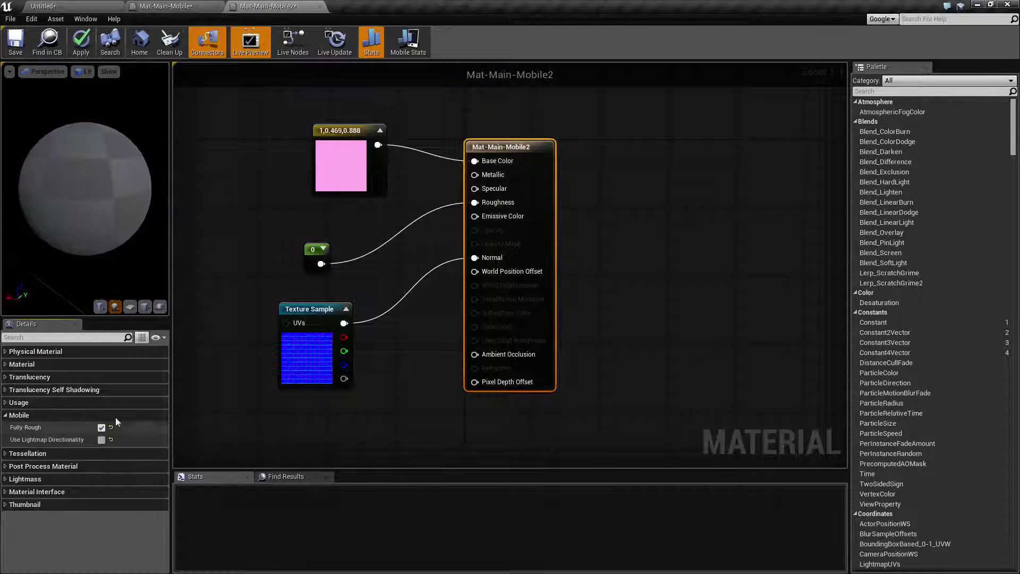
pyautogui.click(81, 43)
pyautogui.click(66, 6)
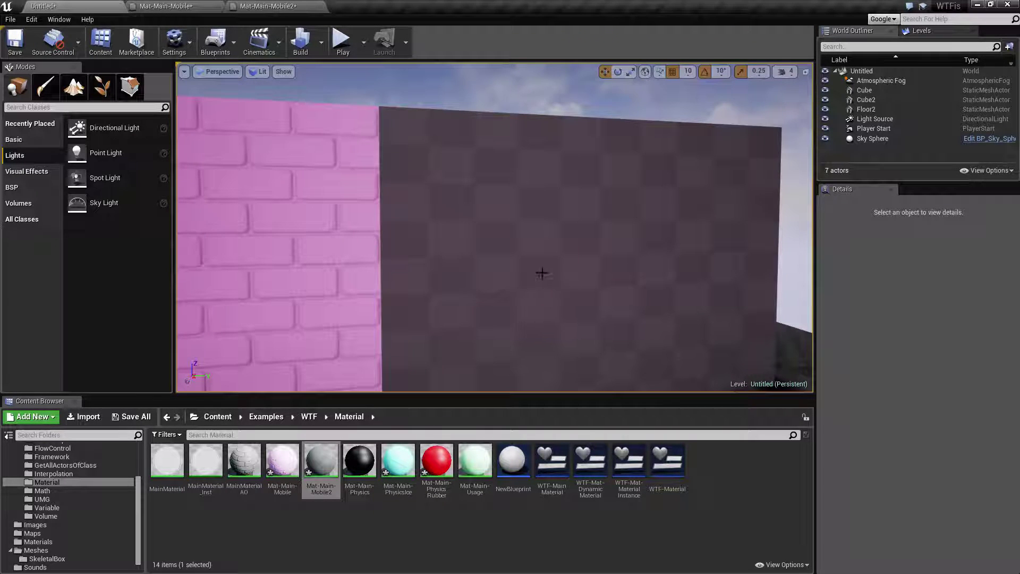
# - Save the Mat-Main-Mobile2 material asset
pyautogui.moveTo(605, 296)
pyautogui.mouseDown(button='right')
pyautogui.moveTo(558, 296)
pyautogui.moveTo(590, 314)
pyautogui.moveTo(601, 296)
pyautogui.mouseUp(button='right')
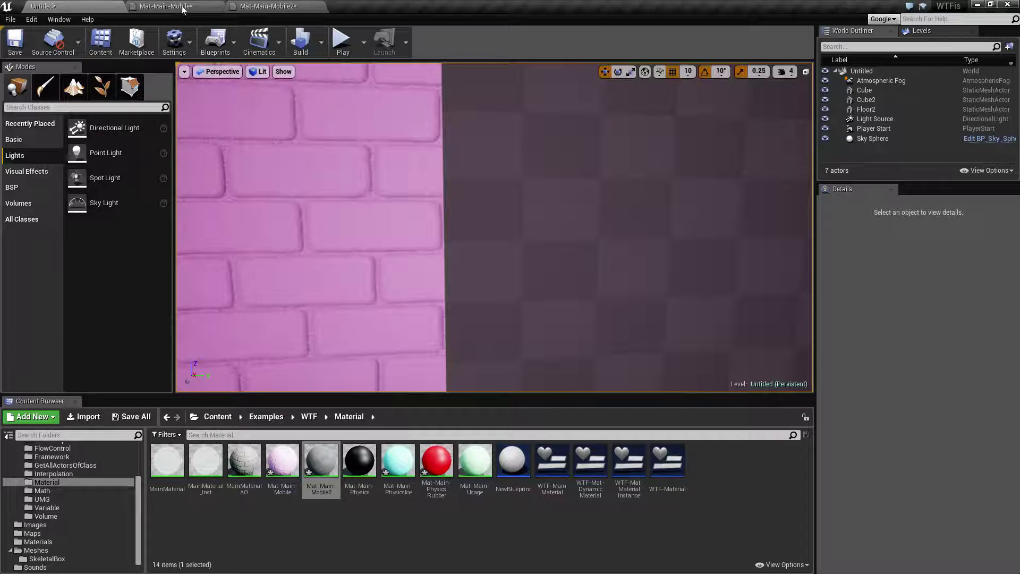
pyautogui.click(237, 6)
pyautogui.click(16, 42)
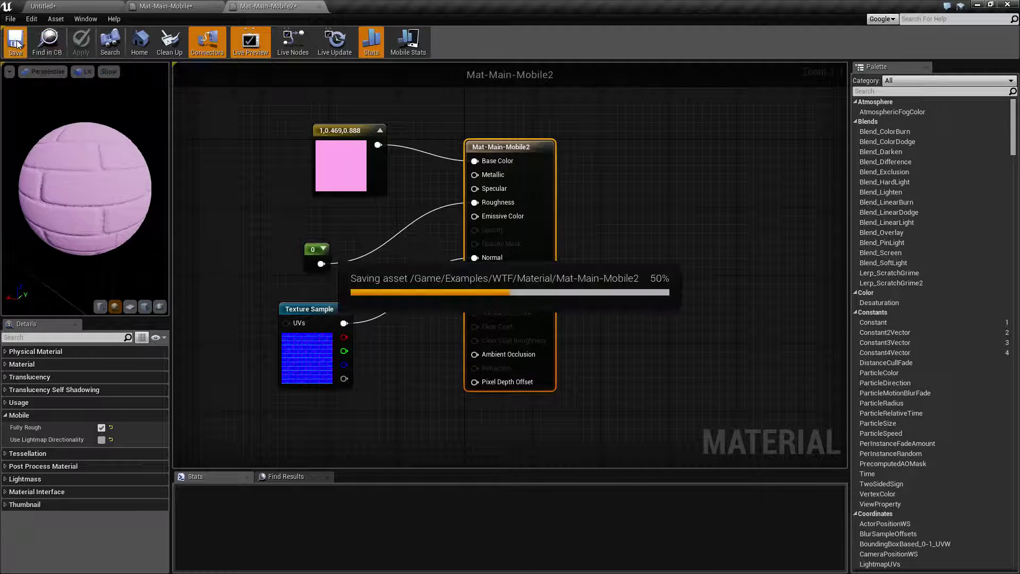
# - Save the Mat-Main-Mobile material asset
pyautogui.click(169, 7)
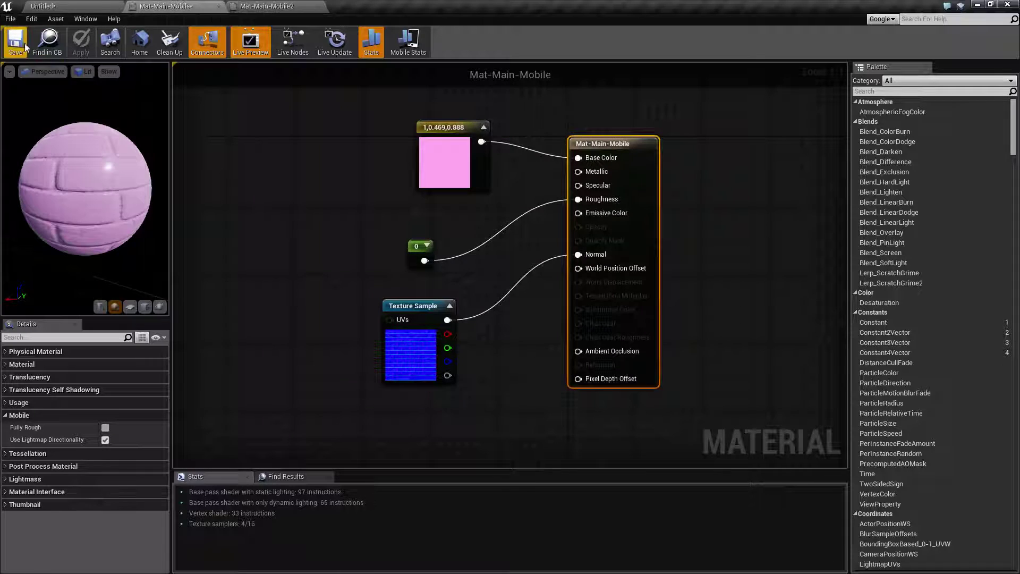
pyautogui.click(16, 49)
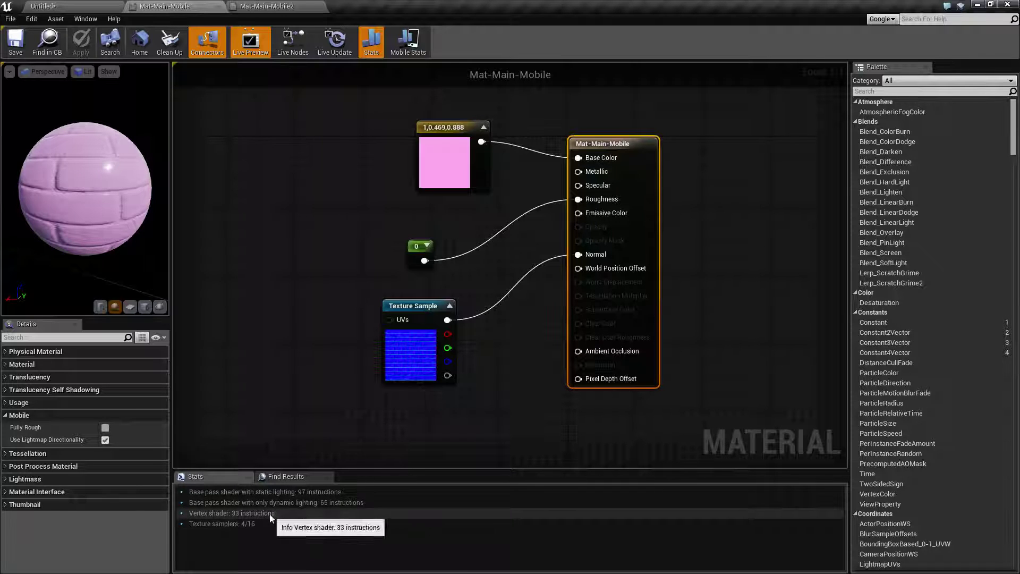
# - Compare the shader instruction stats of Mat-Main-Mobile and Mat-Main-Mobile2 in side-by-side windows, and dock the Mat-Main-Mobile2 editor back
pyautogui.click(264, 6)
pyautogui.moveTo(264, 5); pyautogui.dragTo(431, 130)
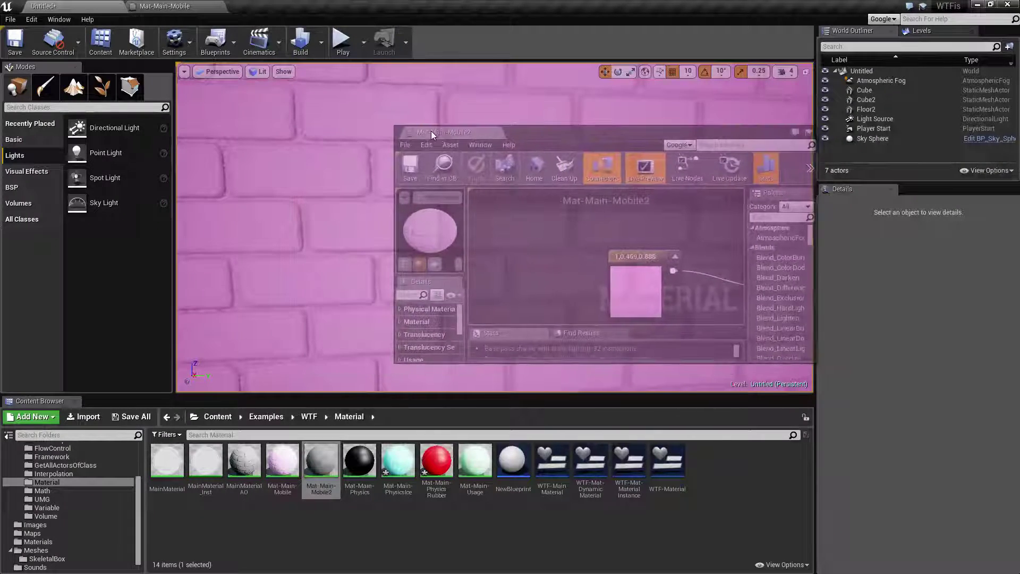
pyautogui.doubleClick(571, 388)
pyautogui.click(205, 6)
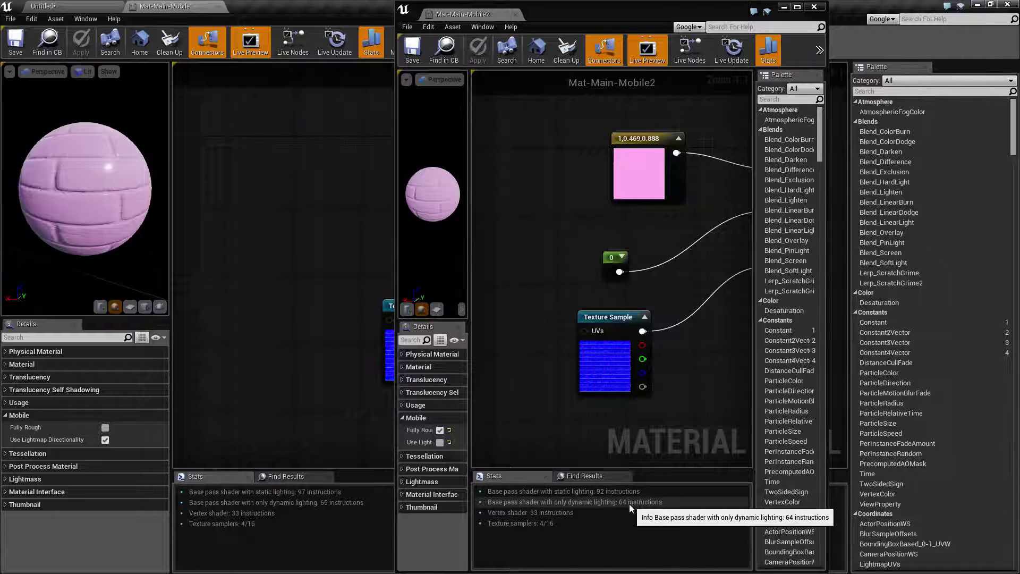
pyautogui.moveTo(473, 15); pyautogui.dragTo(317, 8)
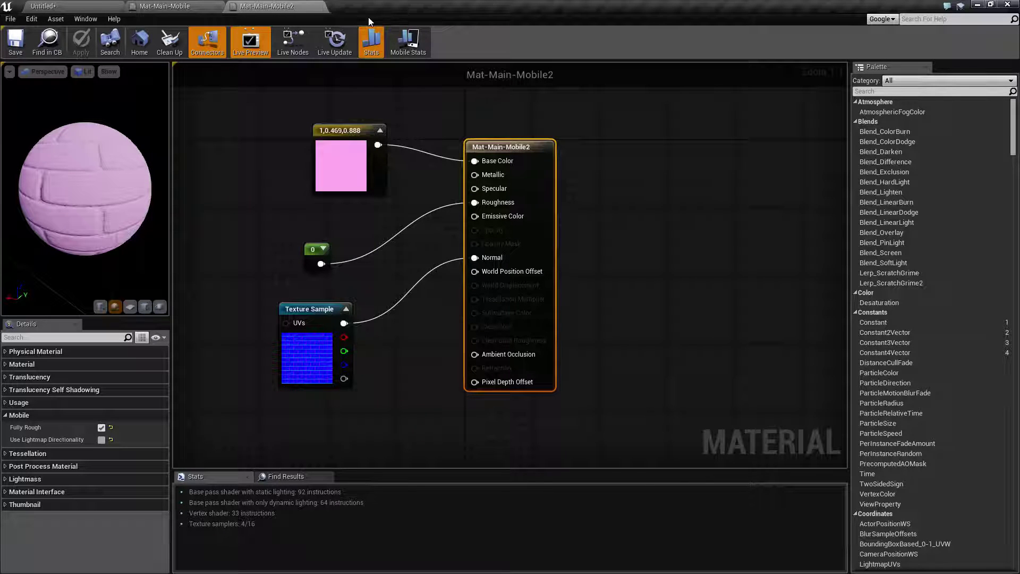
# - Inspect the brick walls in the level from an angle and up close, and return to the Mat-Main-Mobile2 material
pyautogui.click(82, 7)
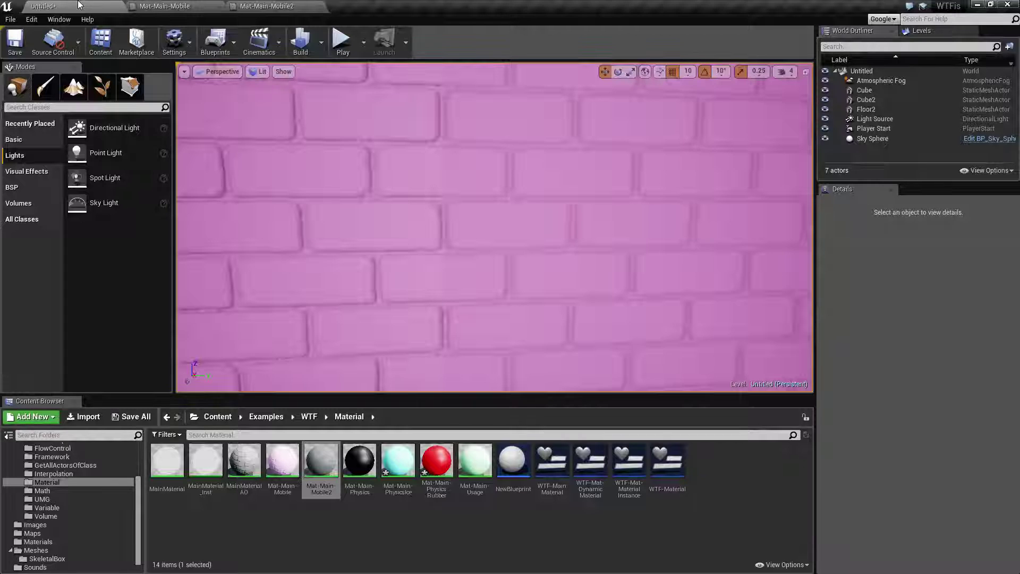
pyautogui.moveTo(581, 238); pyautogui.dragTo(507, 228, button='right')
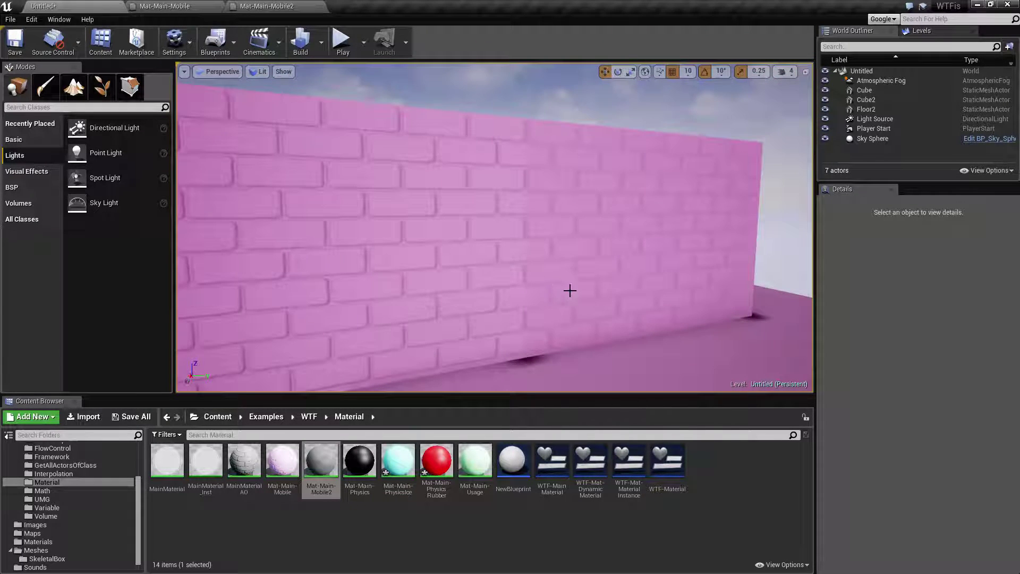
pyautogui.moveTo(569, 289); pyautogui.dragTo(606, 299)
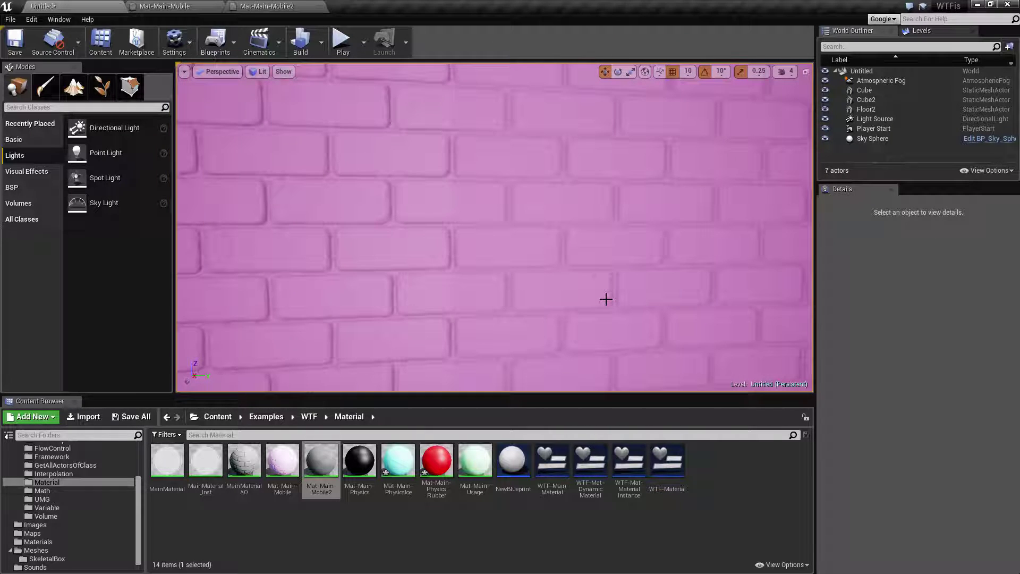
pyautogui.click(282, 5)
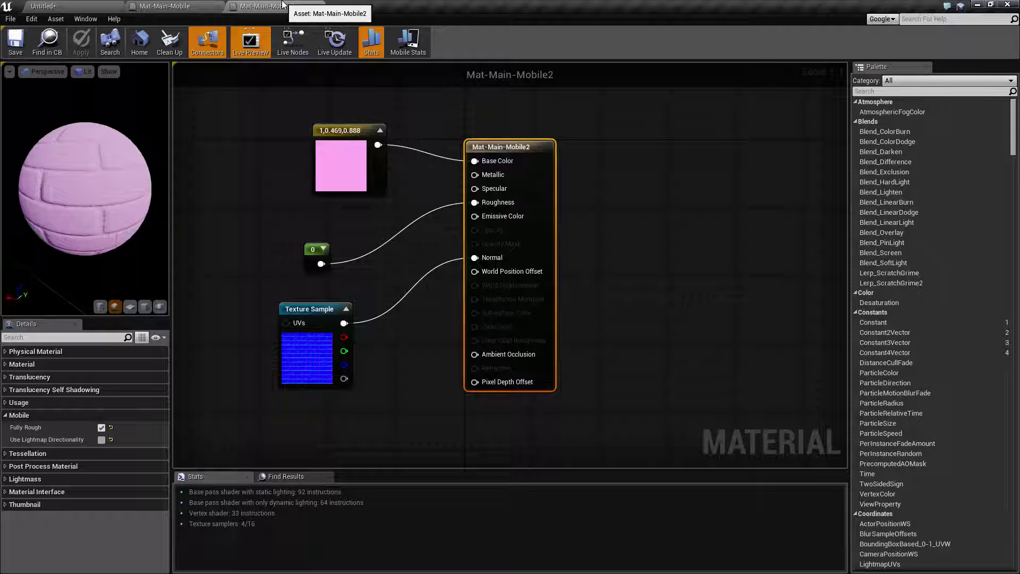